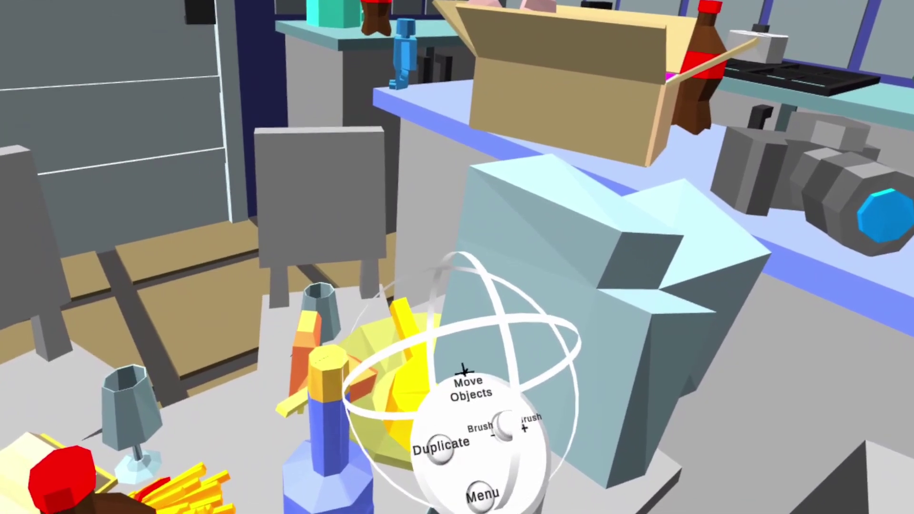
- Move the large blocks standing beside the dining table to new places around the table
{"action": "left_click_drag", "start_coordinate": [480, 368], "coordinate": [343, 298]}
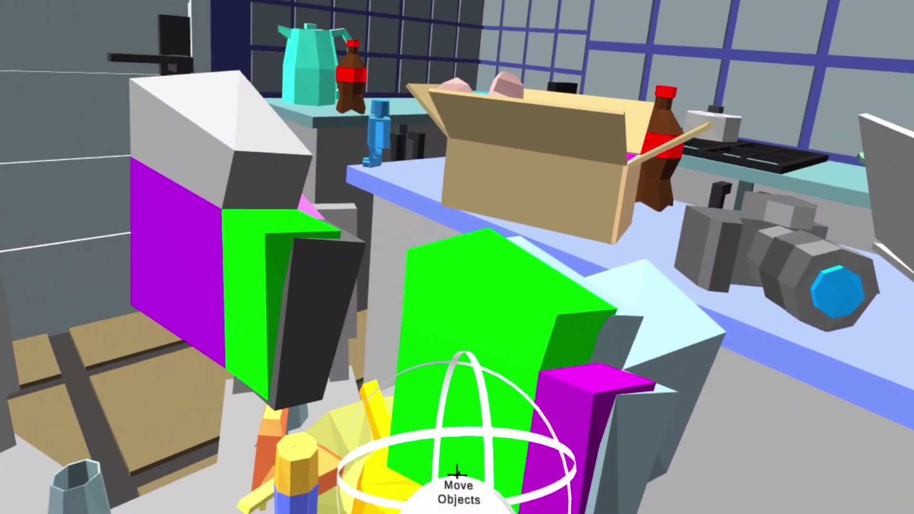
{"action": "left_click_drag", "start_coordinate": [457, 472], "coordinate": [460, 120]}
{"action": "left_click_drag", "start_coordinate": [484, 474], "coordinate": [636, 239]}
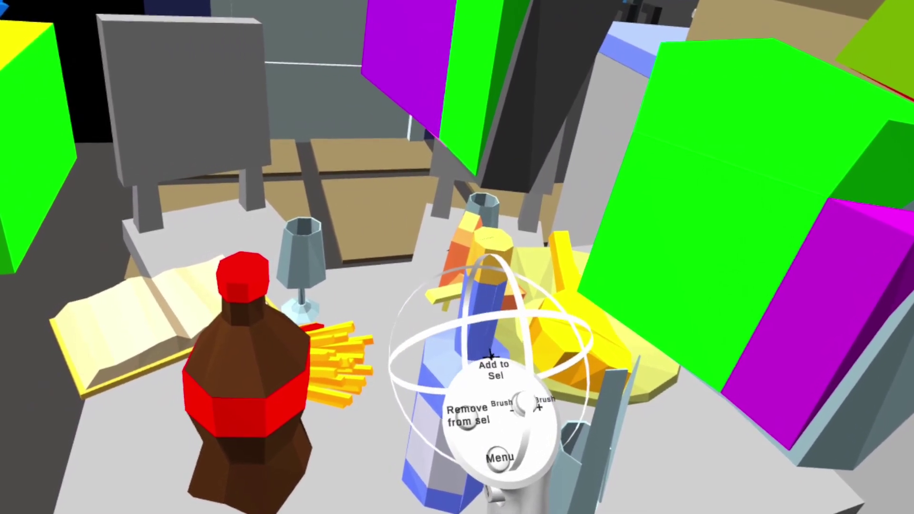
- Return to single-object editing, duplicate the blue bottle on the table, shift the copy beside it, and undo the duplication
{"action": "left_click", "coordinate": [493, 481]}
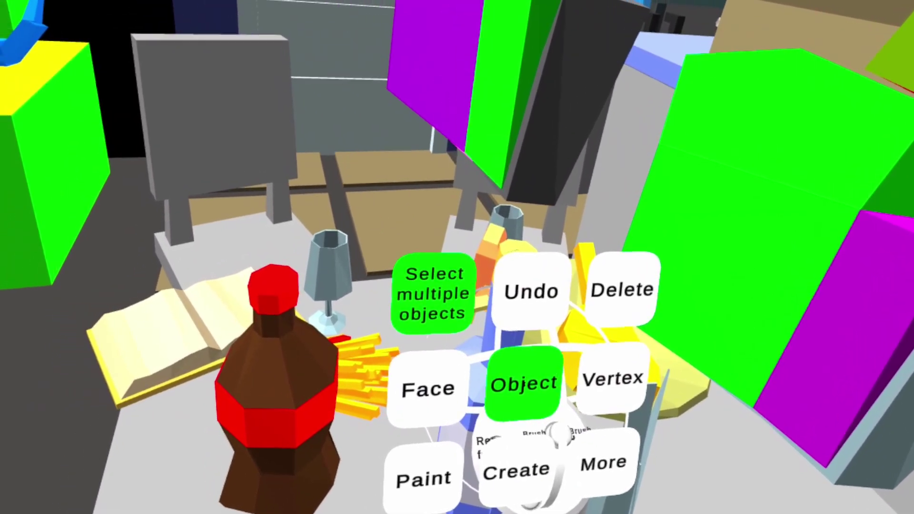
{"action": "left_click", "coordinate": [501, 388]}
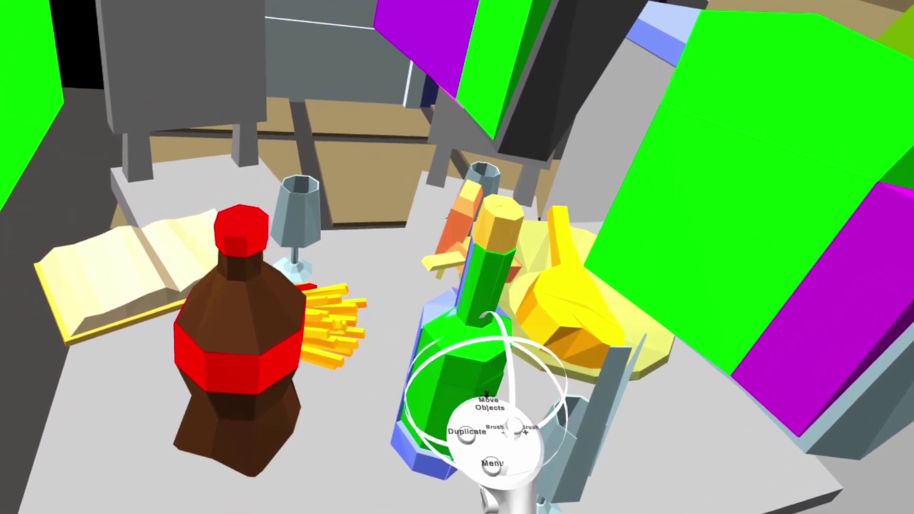
{"action": "left_click_drag", "start_coordinate": [486, 395], "coordinate": [571, 414]}
{"action": "left_click_drag", "start_coordinate": [502, 488], "coordinate": [506, 426]}
{"action": "left_click", "coordinate": [485, 384]}
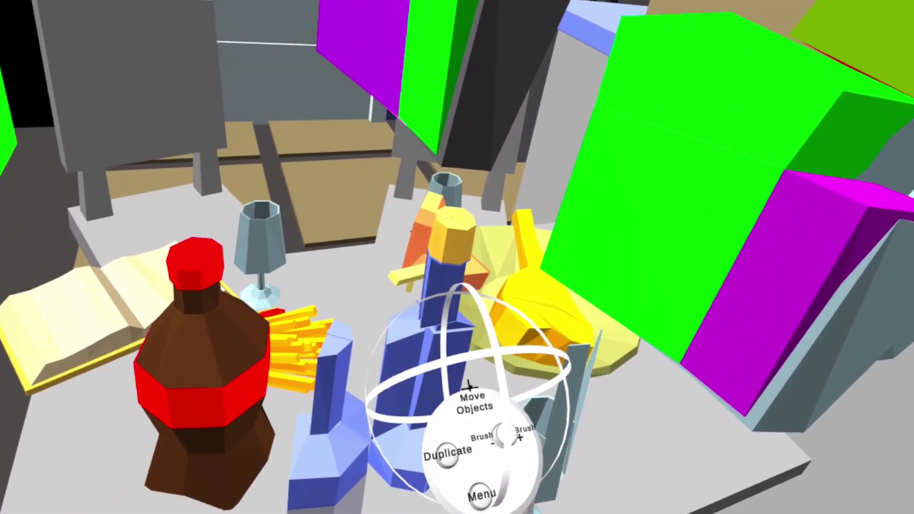
{"action": "left_click", "coordinate": [461, 388]}
{"action": "left_click", "coordinate": [461, 388]}
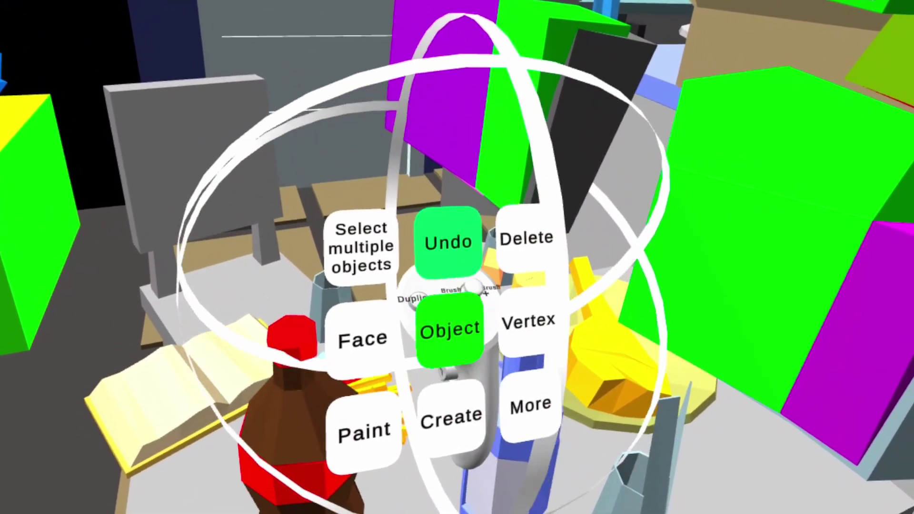
{"action": "left_click", "coordinate": [448, 242]}
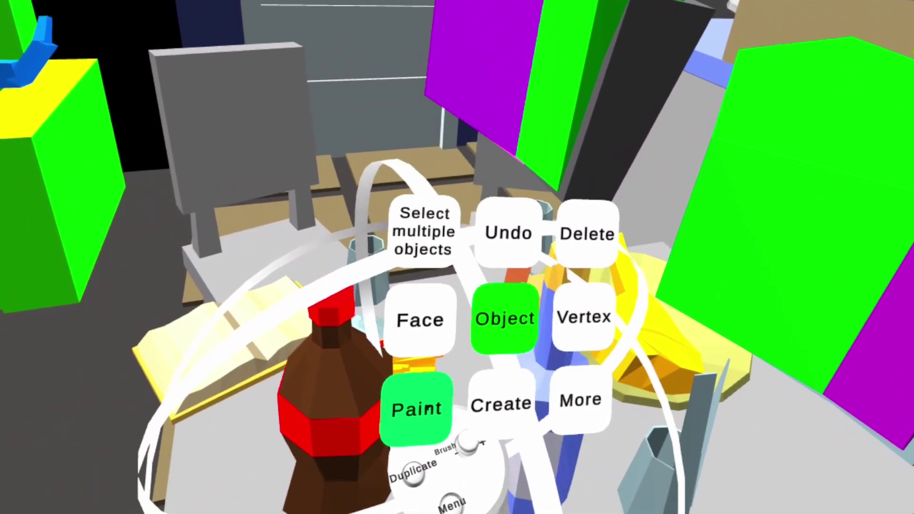
- Choose a magenta paint color and brush it over the neck and shoulder of the blue bottle
{"action": "left_click", "coordinate": [428, 407]}
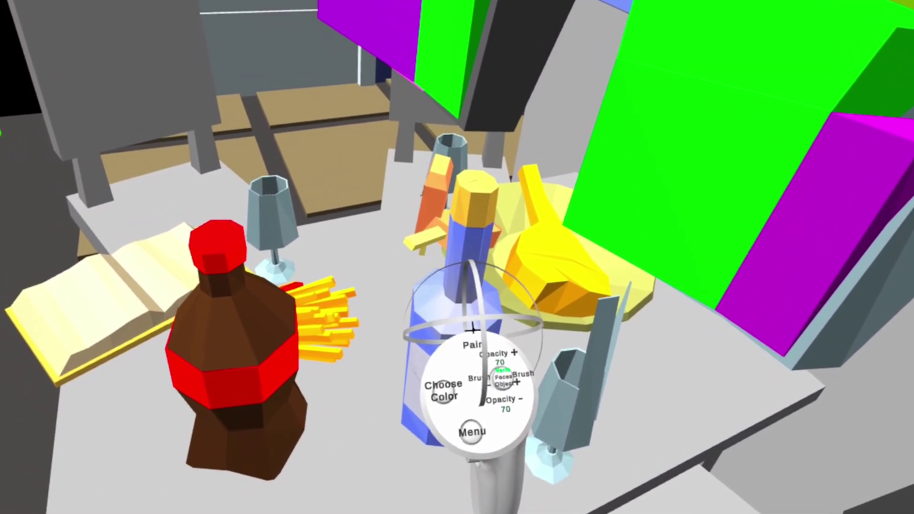
{"action": "left_click", "coordinate": [443, 391]}
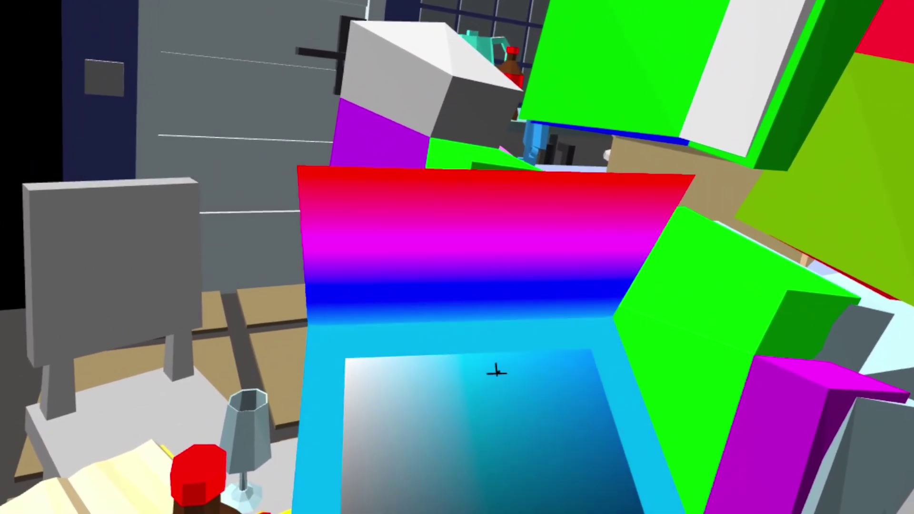
{"action": "left_click", "coordinate": [524, 330]}
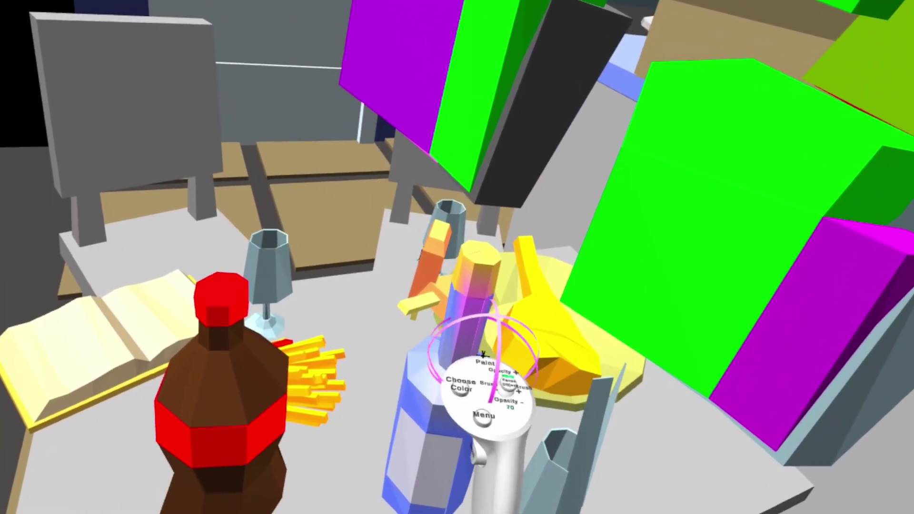
{"action": "mouse_move", "coordinate": [483, 354]}
{"action": "left_mouse_down"}
{"action": "mouse_move", "coordinate": [415, 367]}
{"action": "mouse_move", "coordinate": [416, 495]}
{"action": "mouse_move", "coordinate": [483, 430]}
{"action": "mouse_move", "coordinate": [501, 364]}
{"action": "left_mouse_up"}
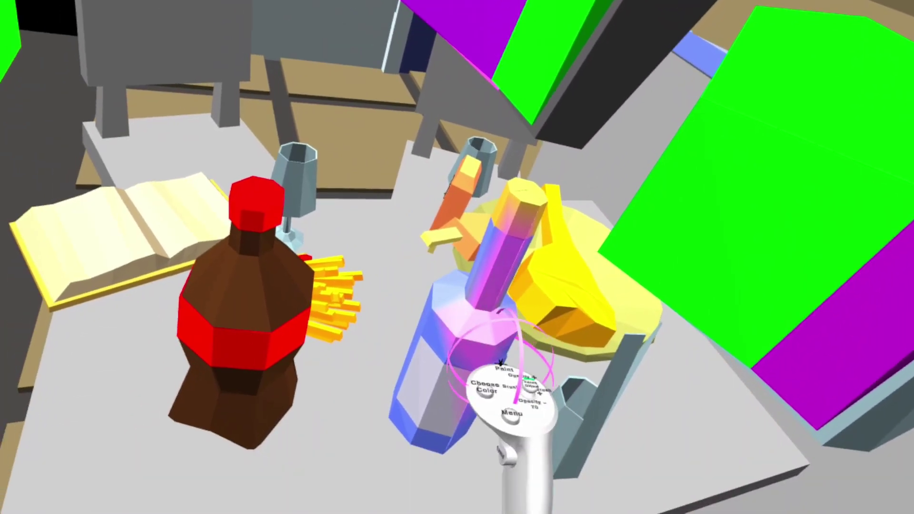
- Choose a turquoise paint color and brush it over the body of the same bottle
{"action": "left_click", "coordinate": [486, 390]}
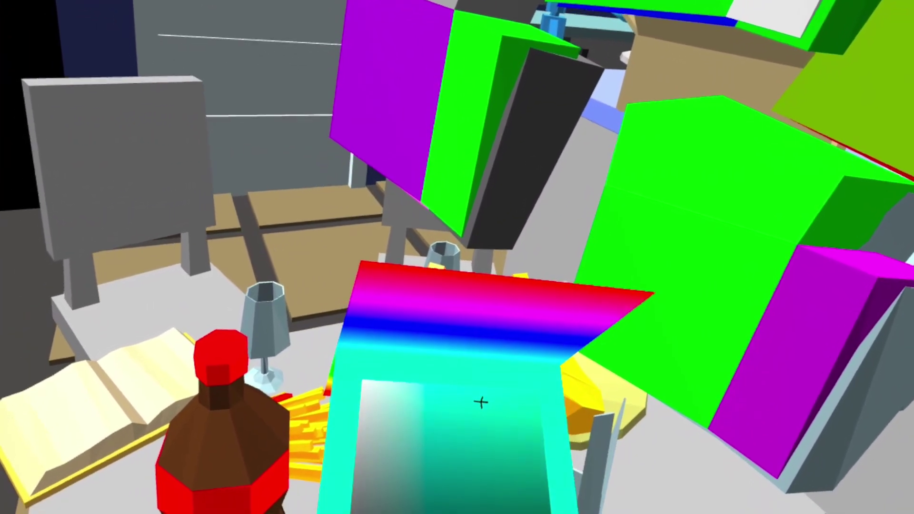
{"action": "left_click", "coordinate": [481, 402]}
{"action": "left_click_drag", "start_coordinate": [473, 421], "coordinate": [492, 416]}
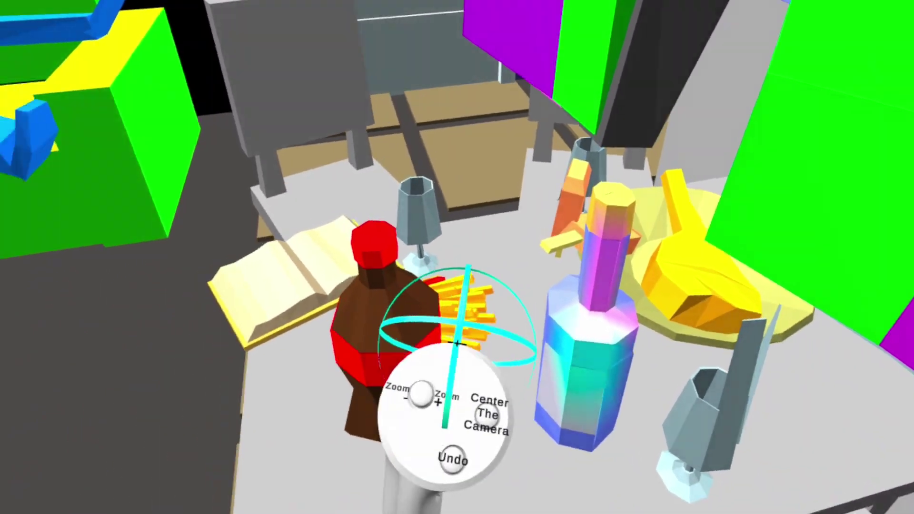
- Switch to vertex editing at the painted bottle and return to moving whole objects
{"action": "mouse_move", "coordinate": [457, 343]}
{"action": "middle_mouse_down"}
{"action": "mouse_move", "coordinate": [445, 372]}
{"action": "mouse_move", "coordinate": [375, 367]}
{"action": "middle_mouse_up"}
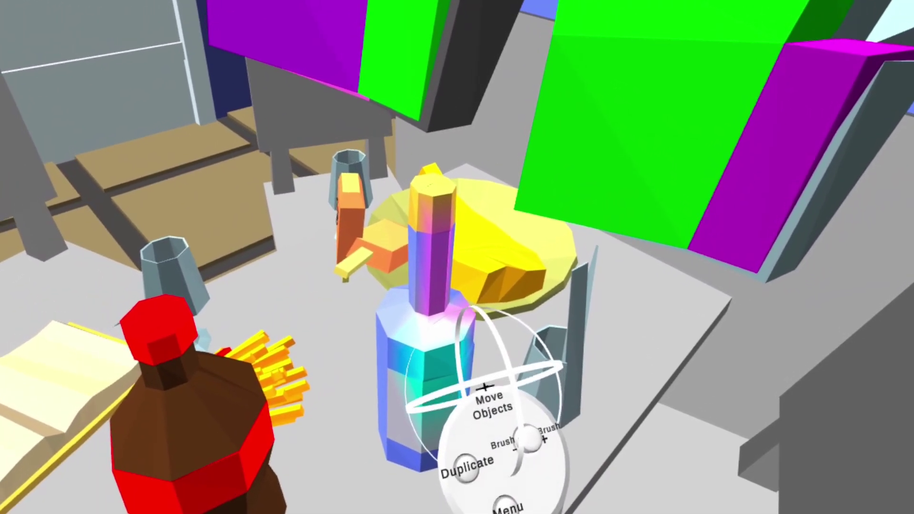
{"action": "left_click", "coordinate": [506, 508]}
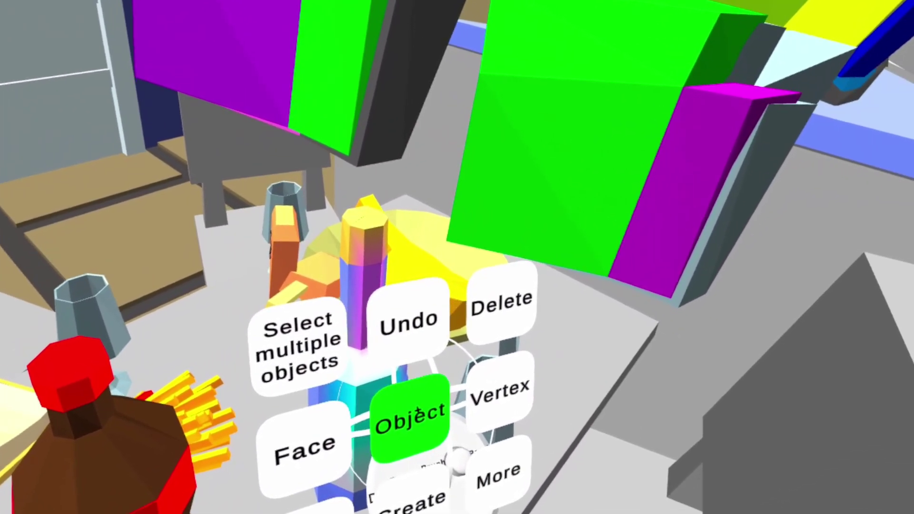
{"action": "left_click", "coordinate": [513, 388]}
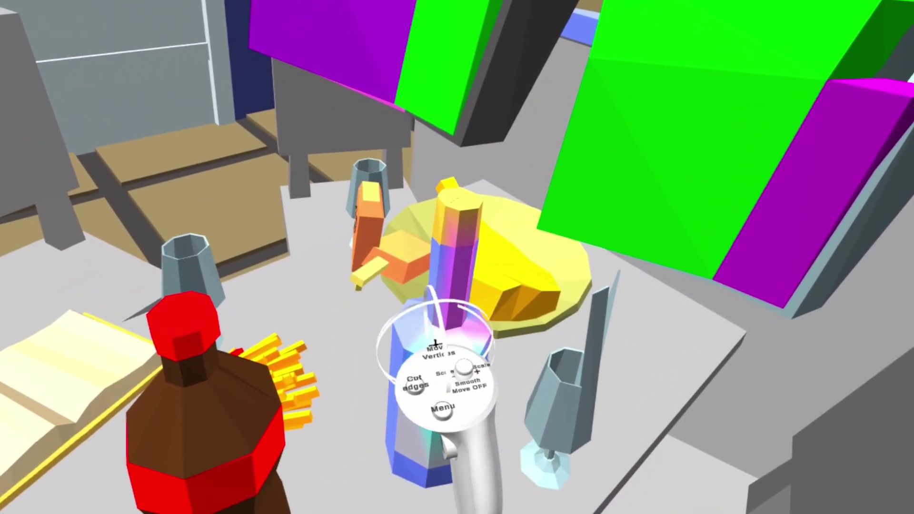
{"action": "left_click", "coordinate": [435, 326]}
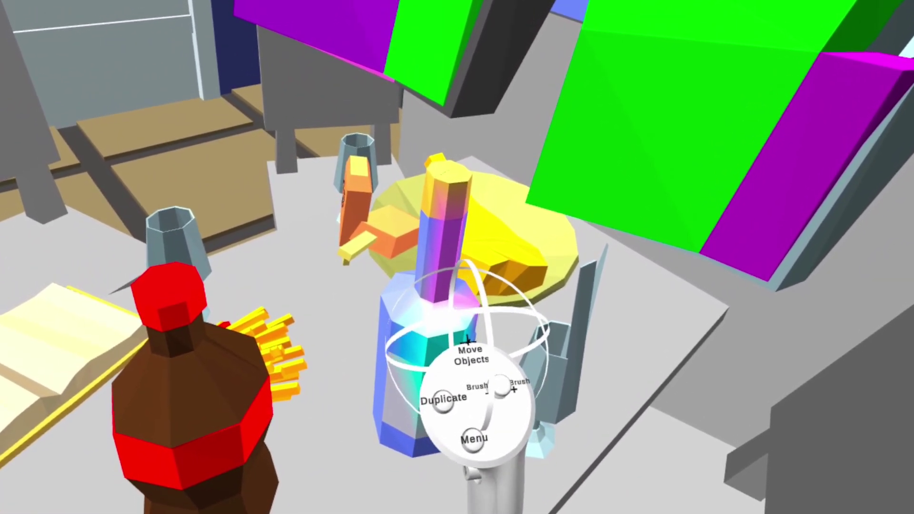
{"action": "left_click", "coordinate": [468, 341]}
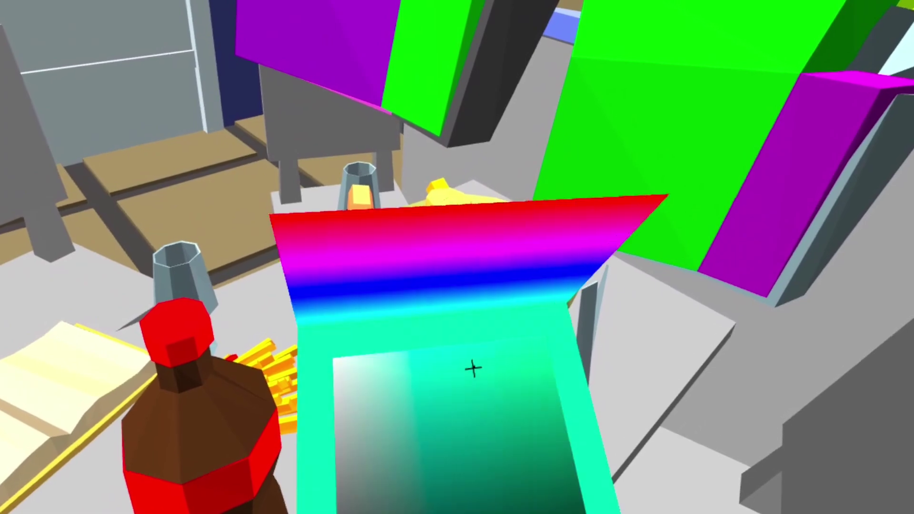
- Choose a crimson red paint color and brush it over the two bottles and the nearby green and magenta blocks
{"action": "left_click_drag", "start_coordinate": [473, 369], "coordinate": [501, 423]}
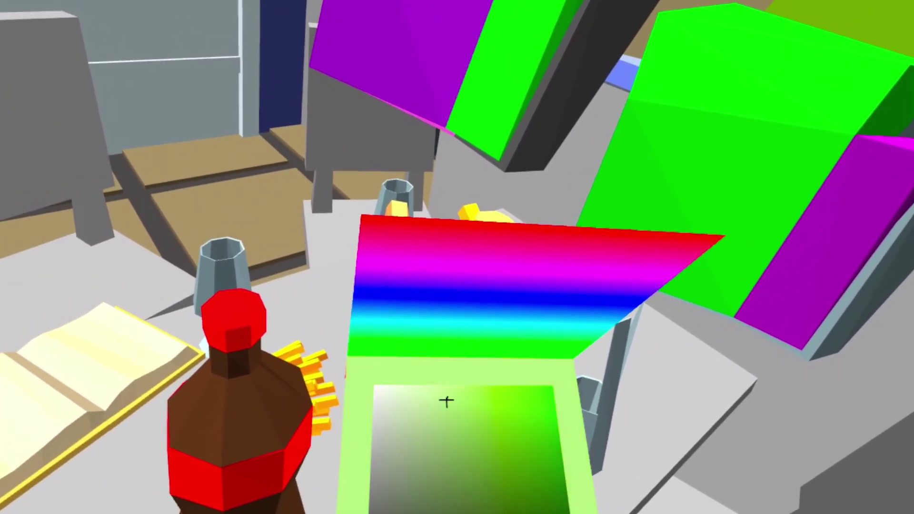
{"action": "mouse_move", "coordinate": [418, 377]}
{"action": "left_mouse_down"}
{"action": "mouse_move", "coordinate": [518, 369]}
{"action": "mouse_move", "coordinate": [541, 382]}
{"action": "mouse_move", "coordinate": [520, 385]}
{"action": "mouse_move", "coordinate": [480, 417]}
{"action": "mouse_move", "coordinate": [477, 291]}
{"action": "left_mouse_up"}
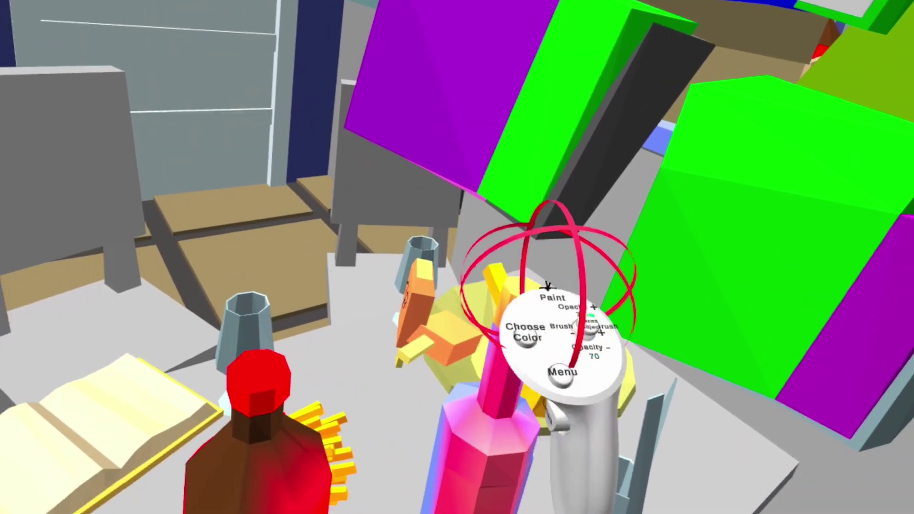
{"action": "left_click", "coordinate": [548, 288]}
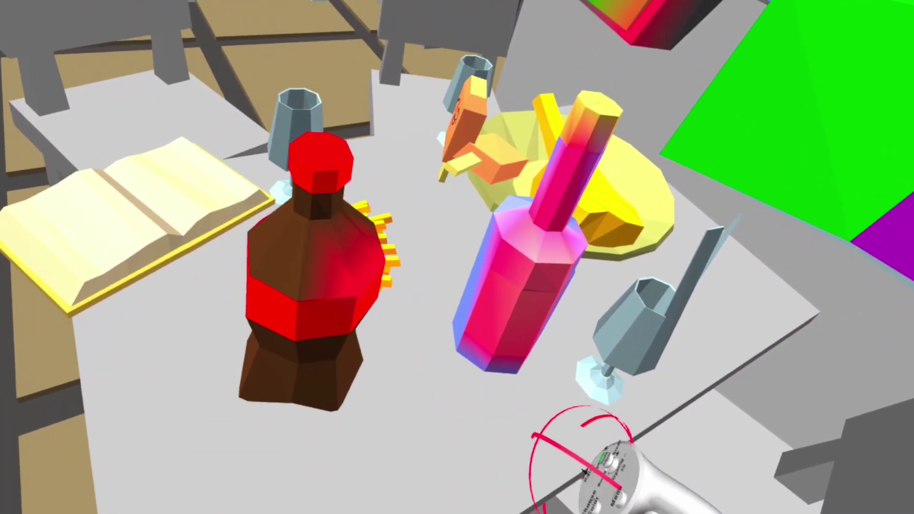
{"action": "left_click", "coordinate": [544, 390]}
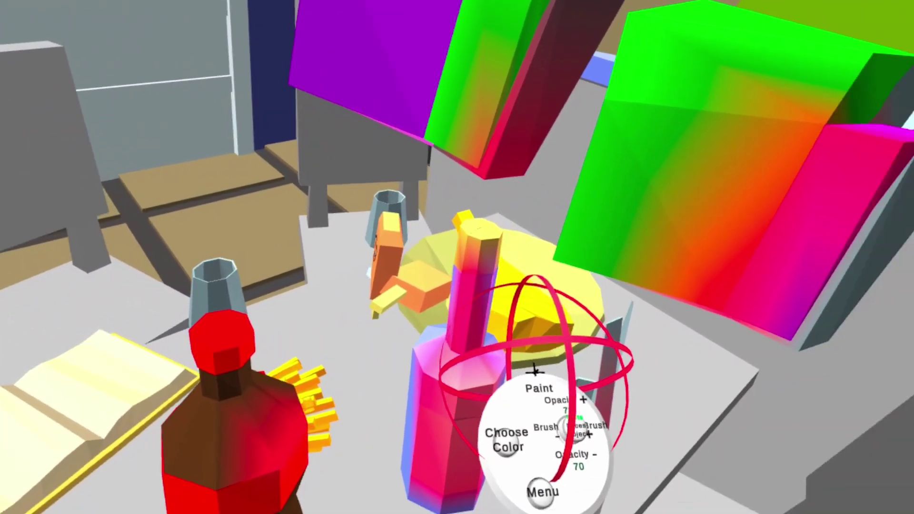
{"action": "left_click", "coordinate": [500, 445]}
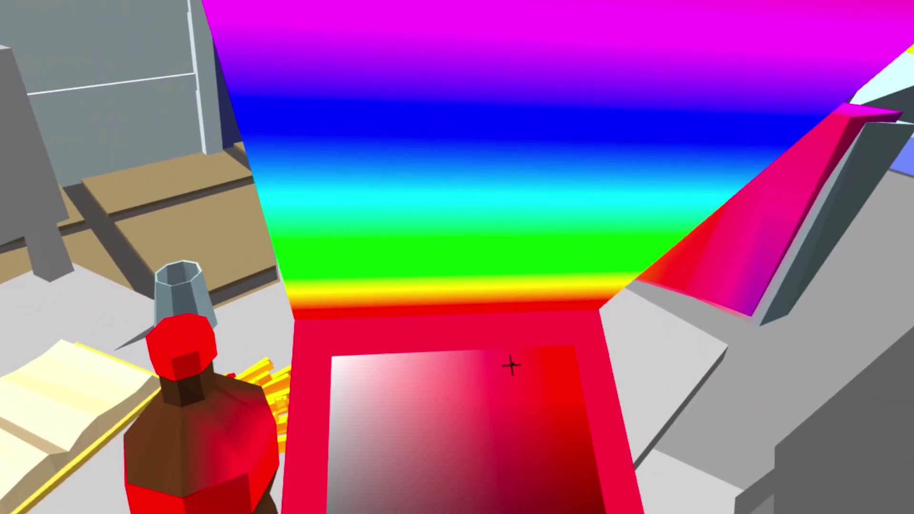
{"action": "left_click", "coordinate": [536, 481]}
- Delete the green and magenta block beside the table and the dark red-tinted piece of the neighbouring block
{"action": "left_click", "coordinate": [492, 502]}
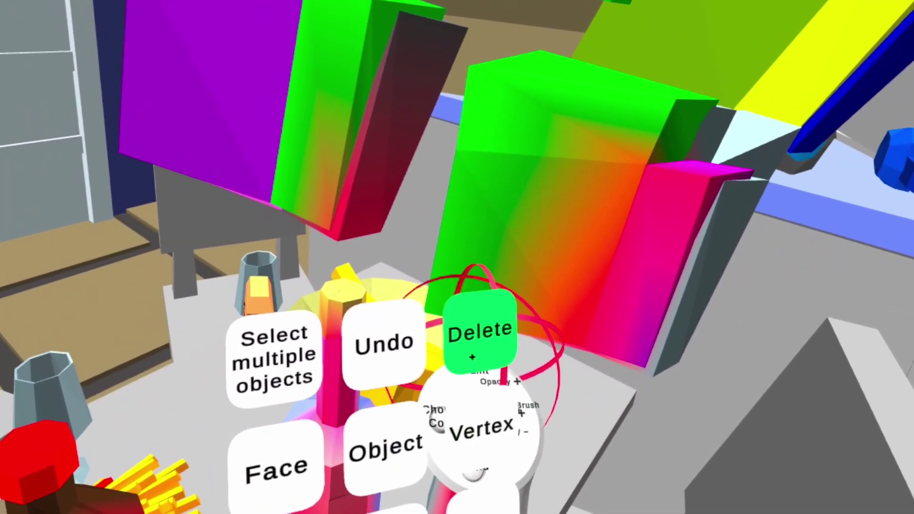
{"action": "left_click", "coordinate": [472, 357]}
{"action": "left_click", "coordinate": [483, 386]}
{"action": "left_click", "coordinate": [459, 404]}
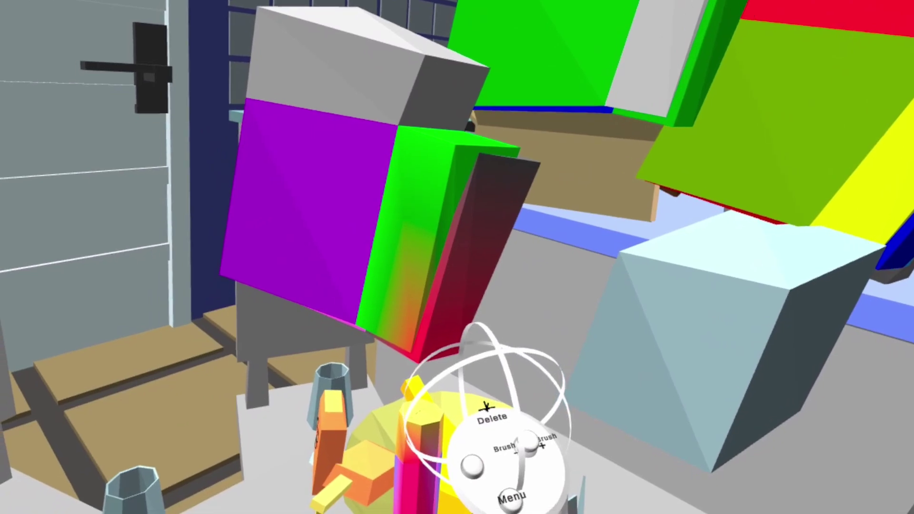
{"action": "left_click", "coordinate": [489, 407]}
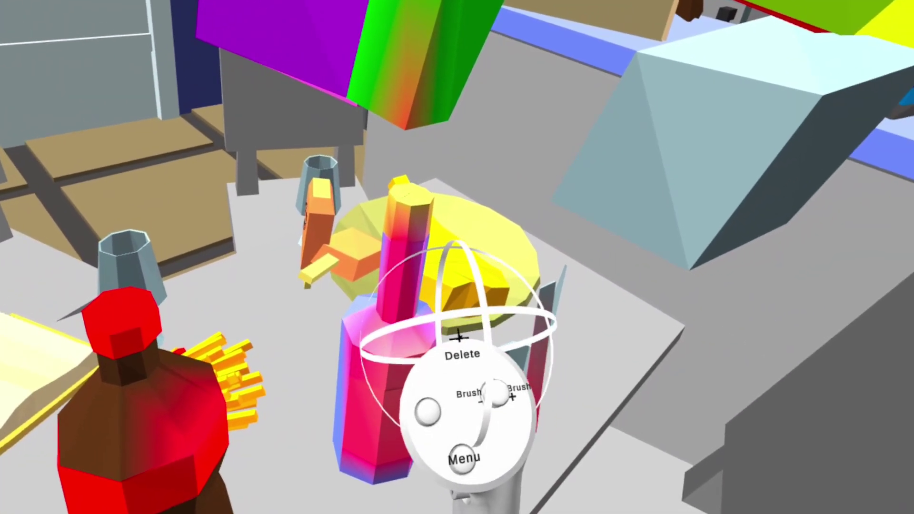
{"action": "key", "text": "Menu"}
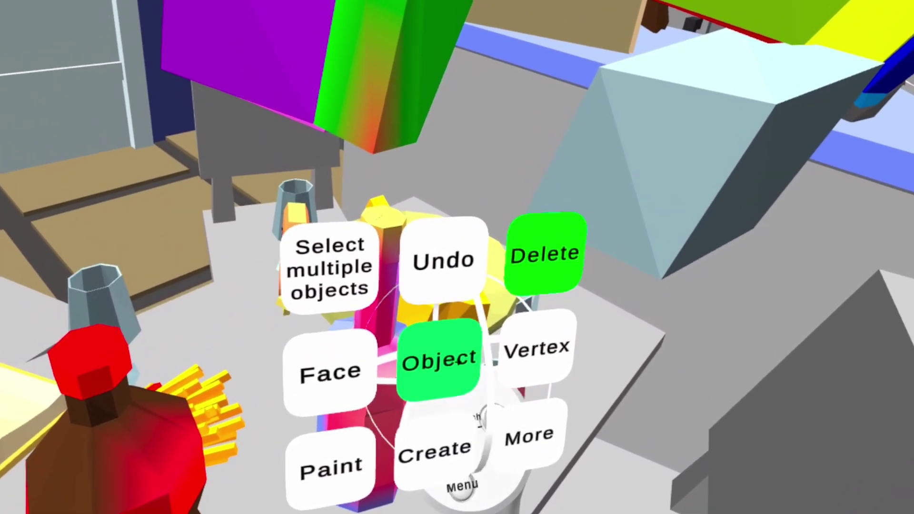
{"action": "left_click", "coordinate": [556, 455]}
{"action": "key", "text": "Menu"}
{"action": "key", "text": "Menu"}
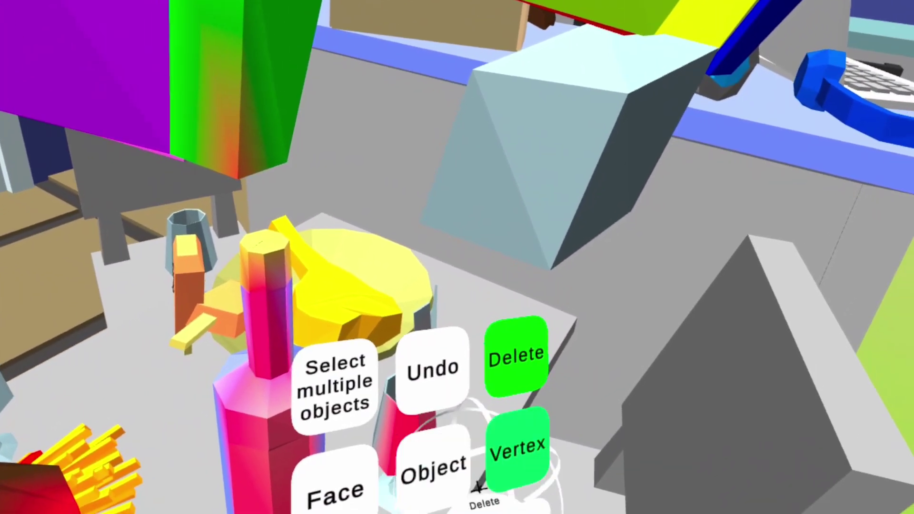
{"action": "mouse_move", "coordinate": [468, 511]}
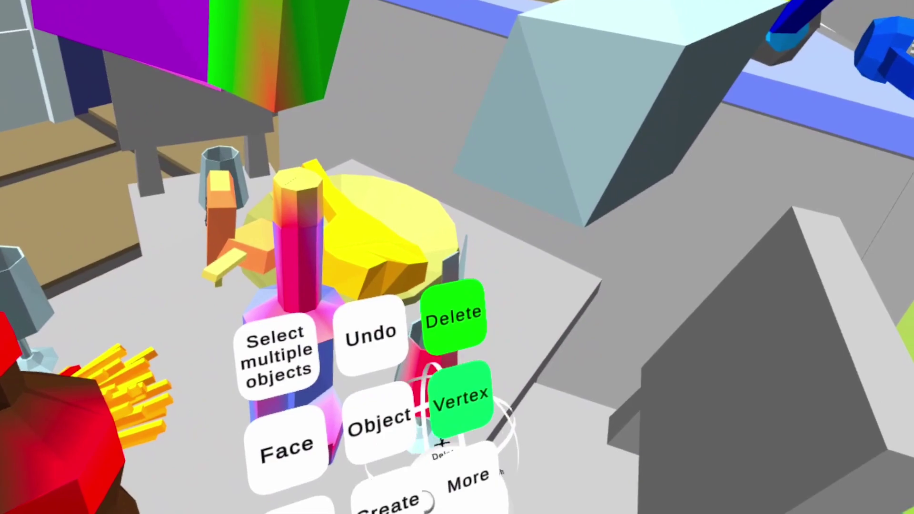
{"action": "mouse_move", "coordinate": [469, 480]}
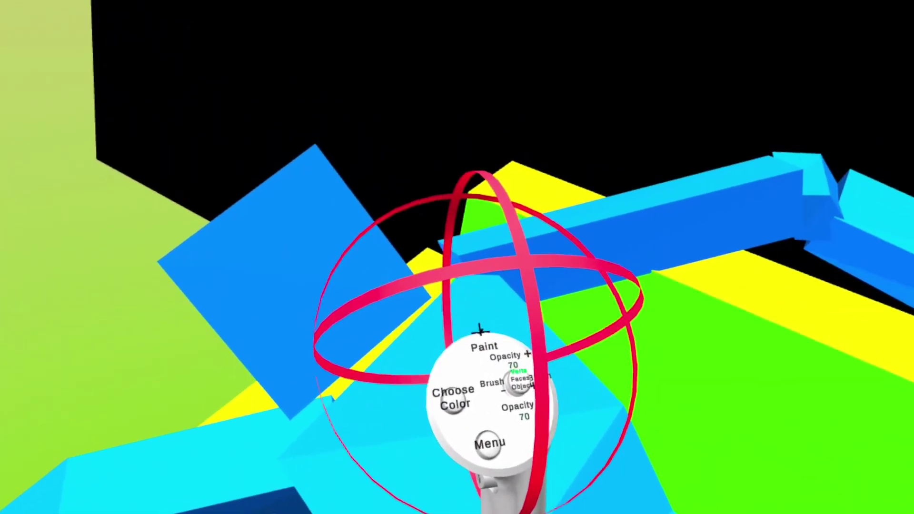
{"action": "key", "text": "Menu"}
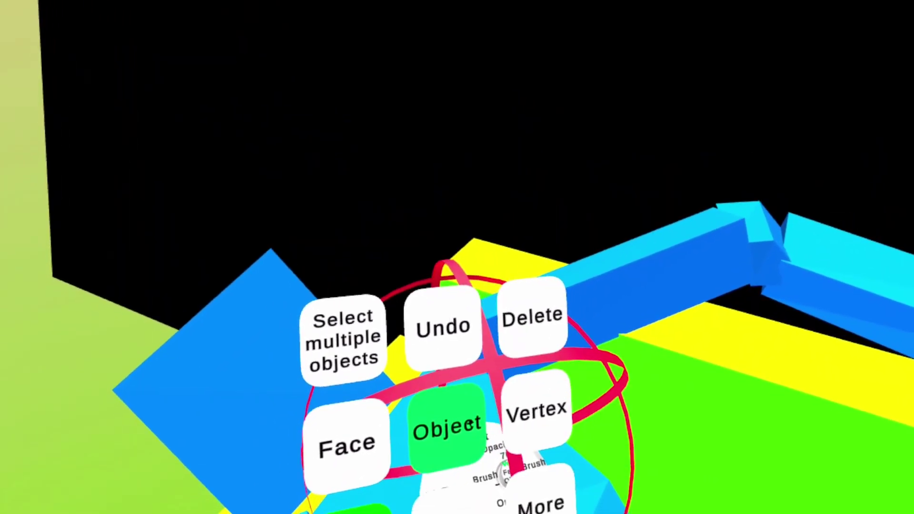
{"action": "left_click", "coordinate": [536, 469]}
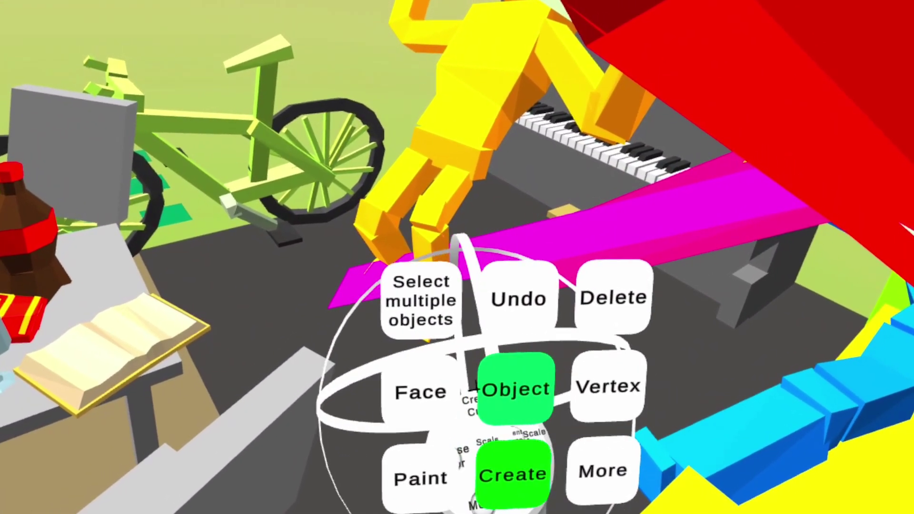
{"action": "left_click", "coordinate": [414, 391]}
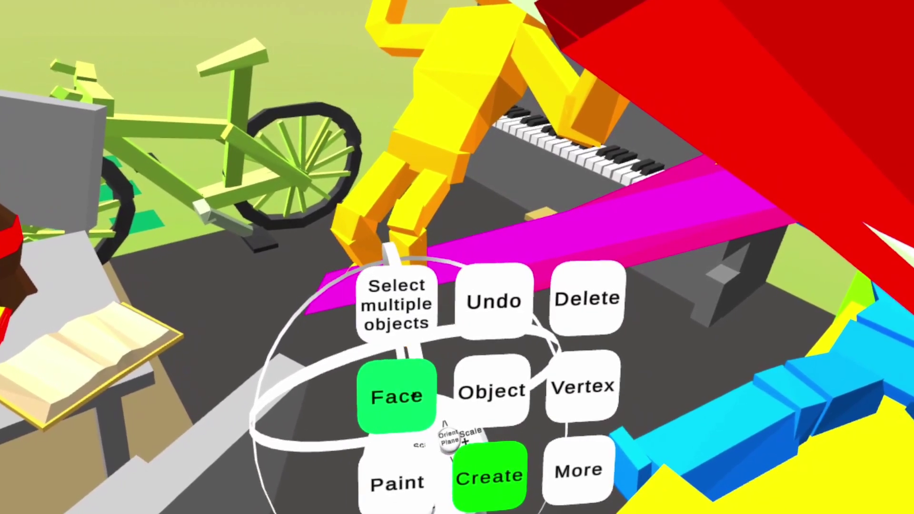